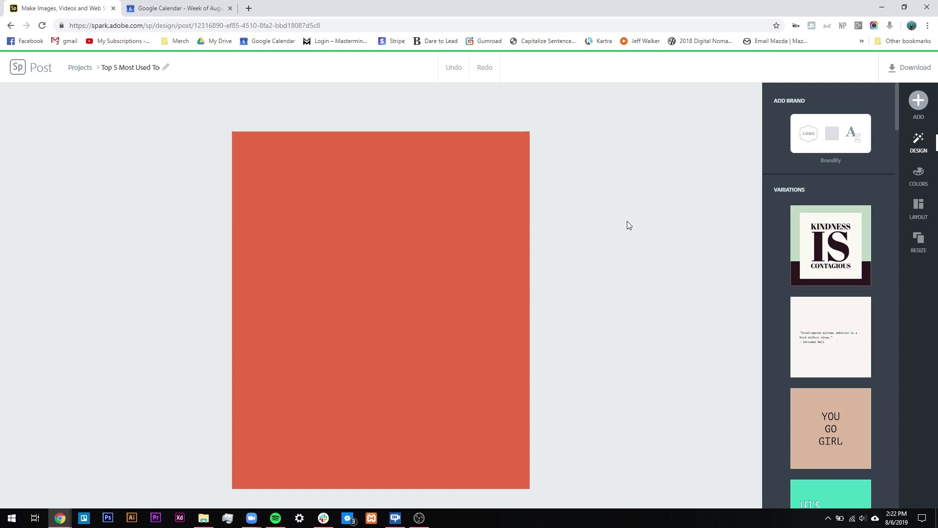
Step: Choose Photo from the + ADD menu to open the Add photos panel
click(920, 100)
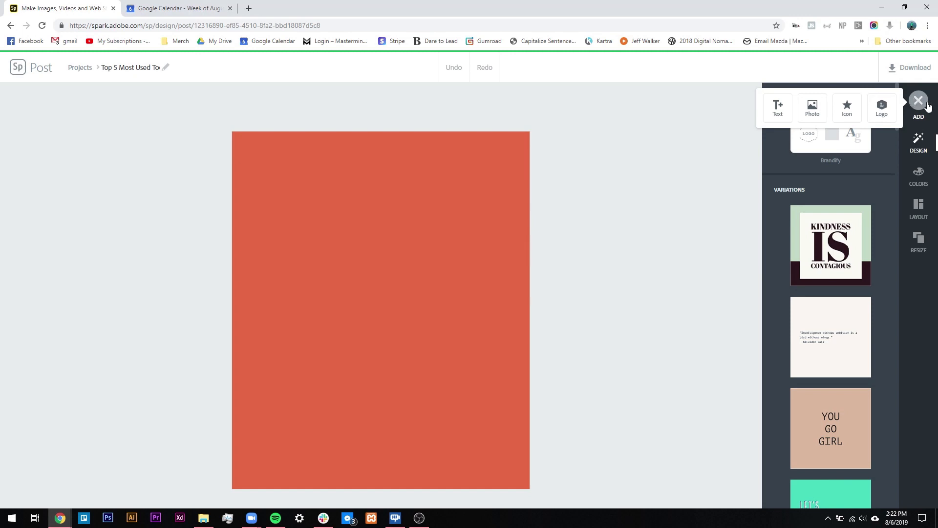
click(813, 107)
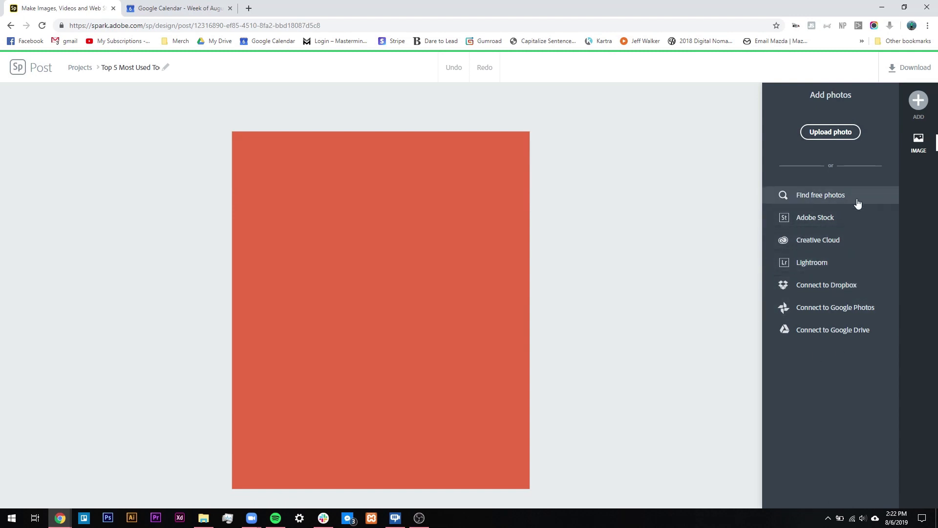
Step: Open Find free photos and limit the photo source dropdown to Unsplash only
click(819, 197)
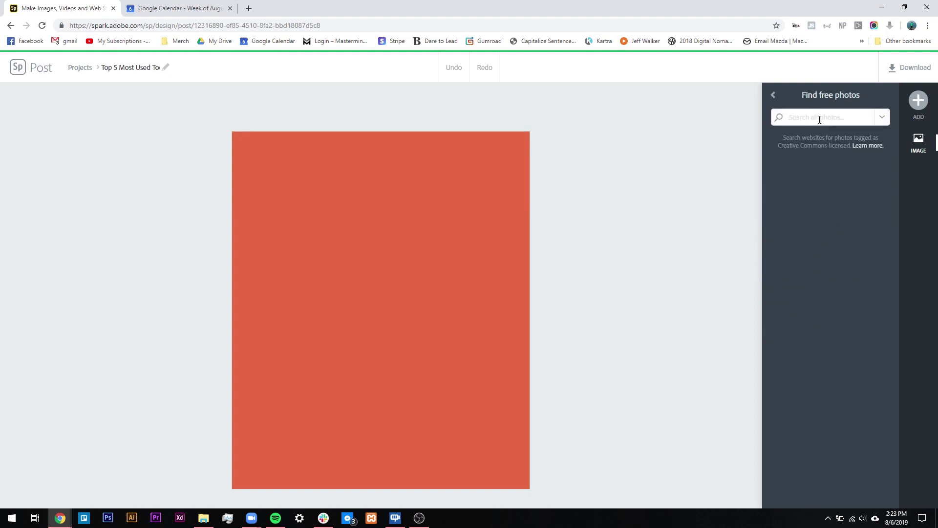
click(882, 120)
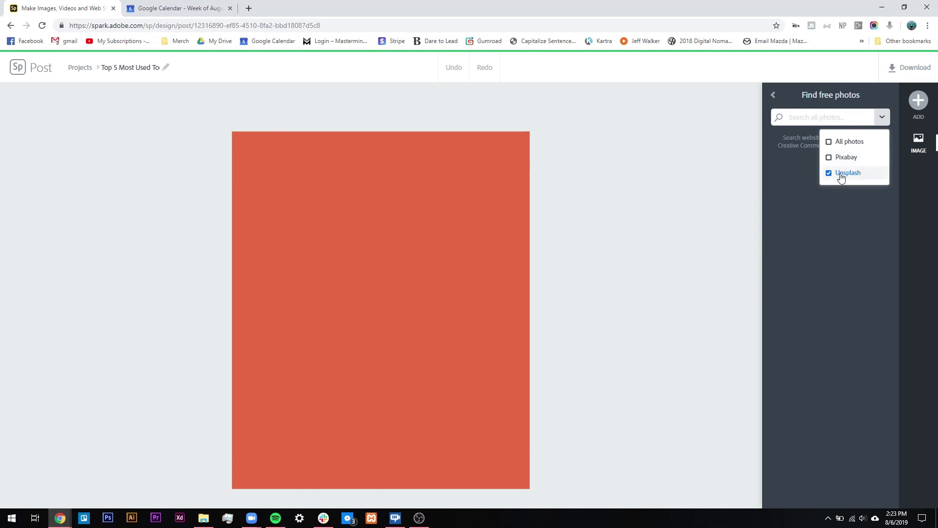
click(882, 119)
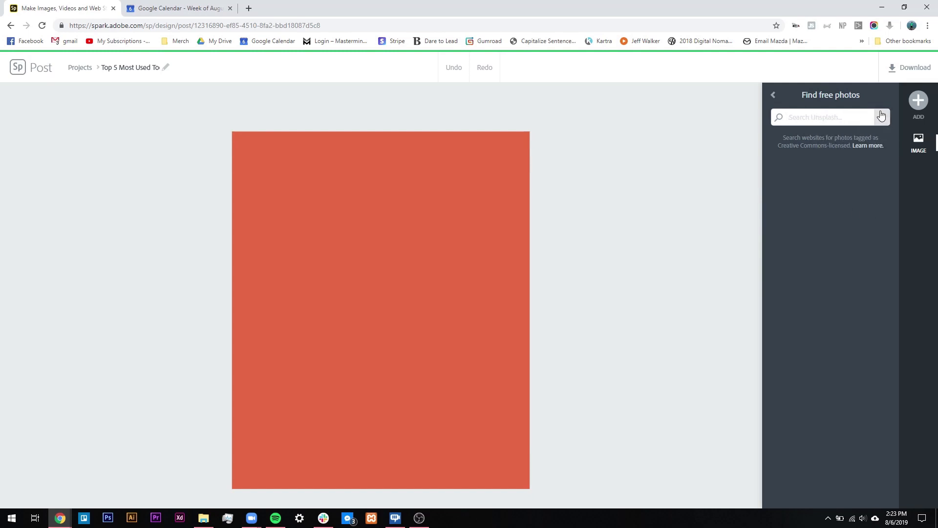
Step: Search Unsplash for 'cat' and scroll through the cat photo thumbnails
text(cat)
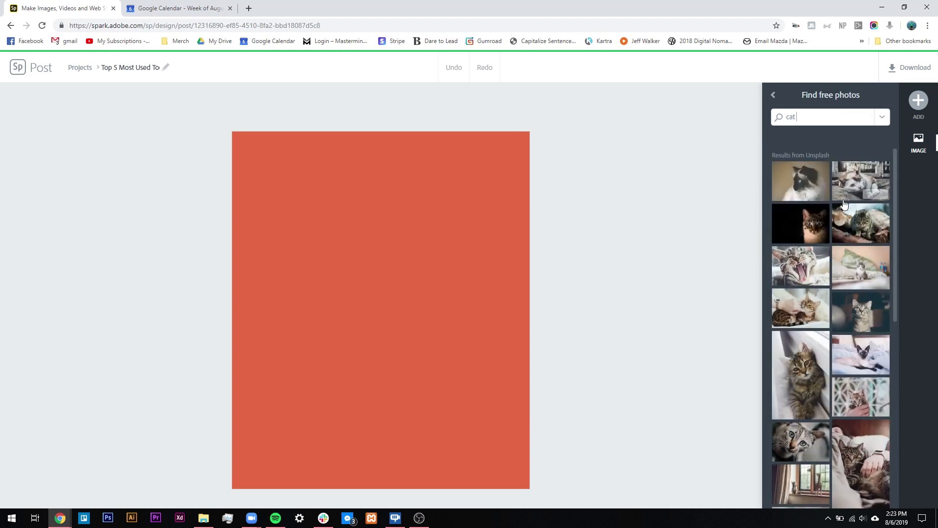
click(882, 118)
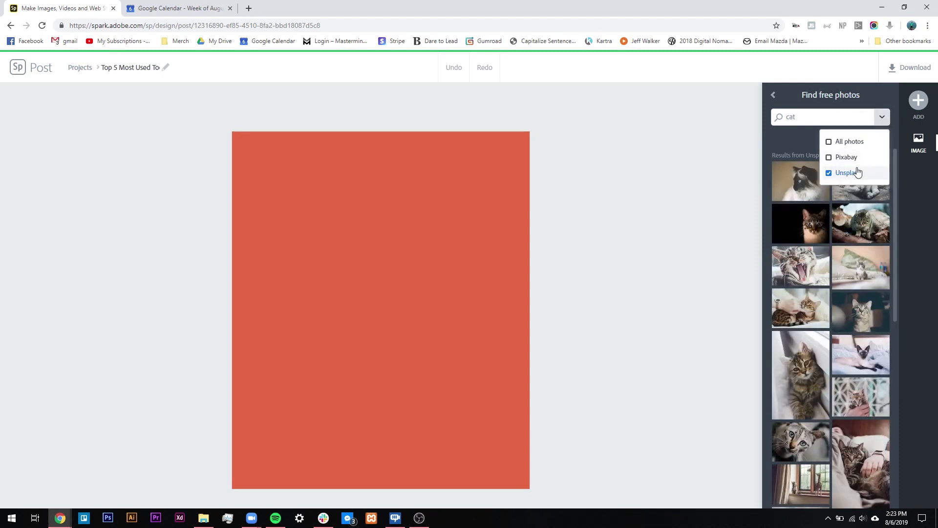
click(879, 129)
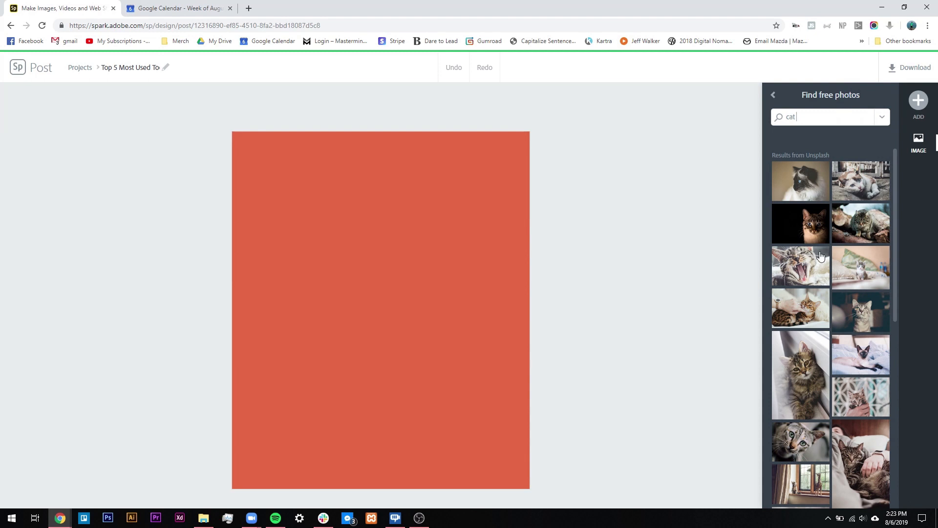
scroll(832, 360, down, 7)
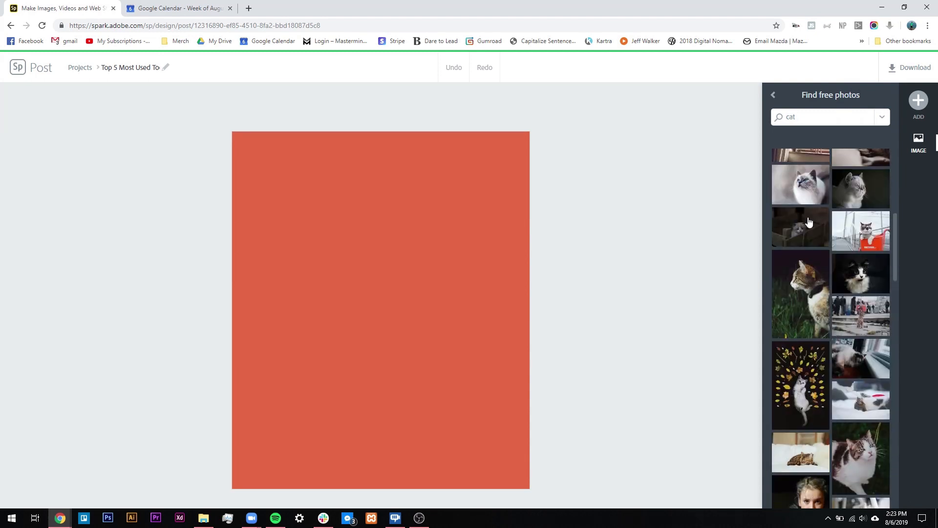
scroll(803, 372, down, 10)
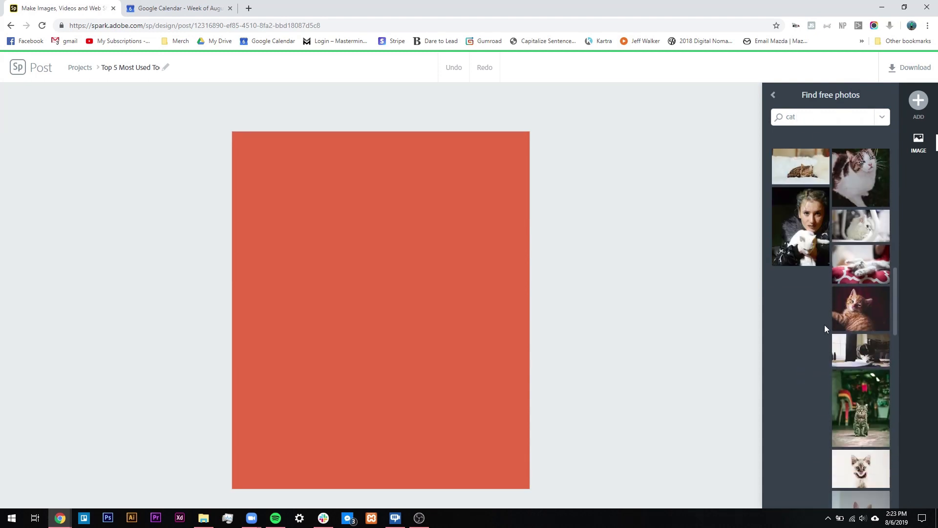
scroll(833, 317, down, 5)
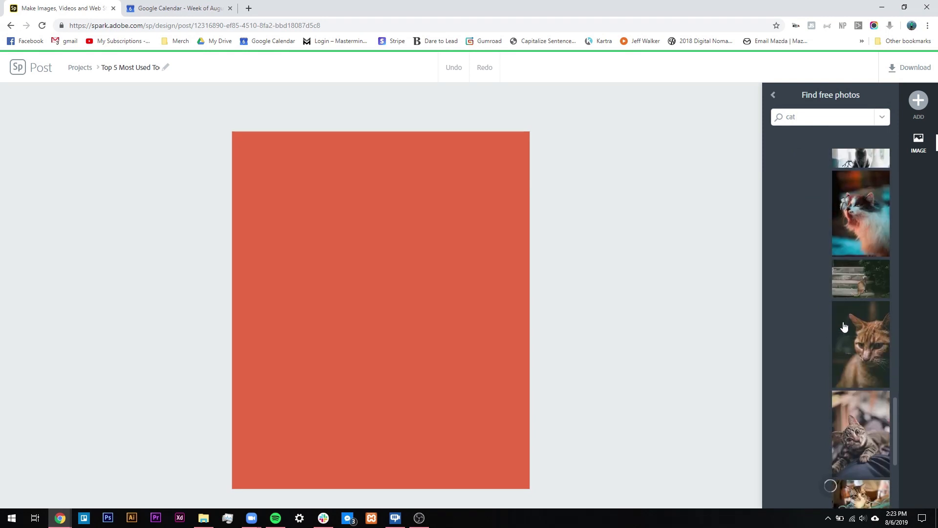
scroll(843, 313, up, 15)
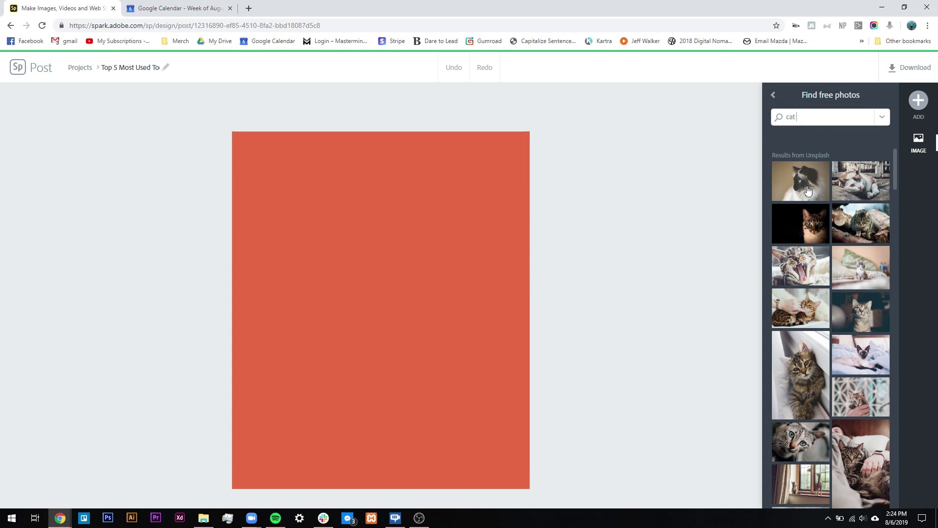
scroll(819, 345, down, 5)
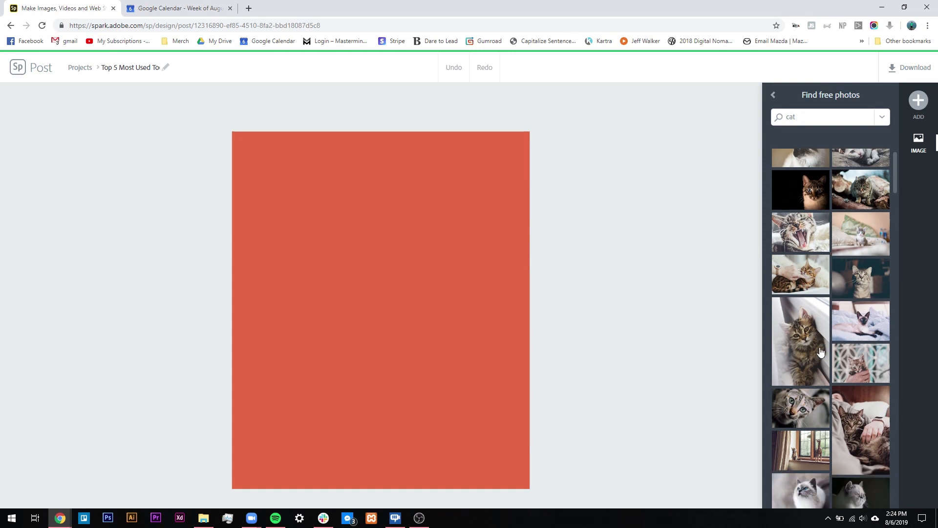
scroll(826, 324, down, 10)
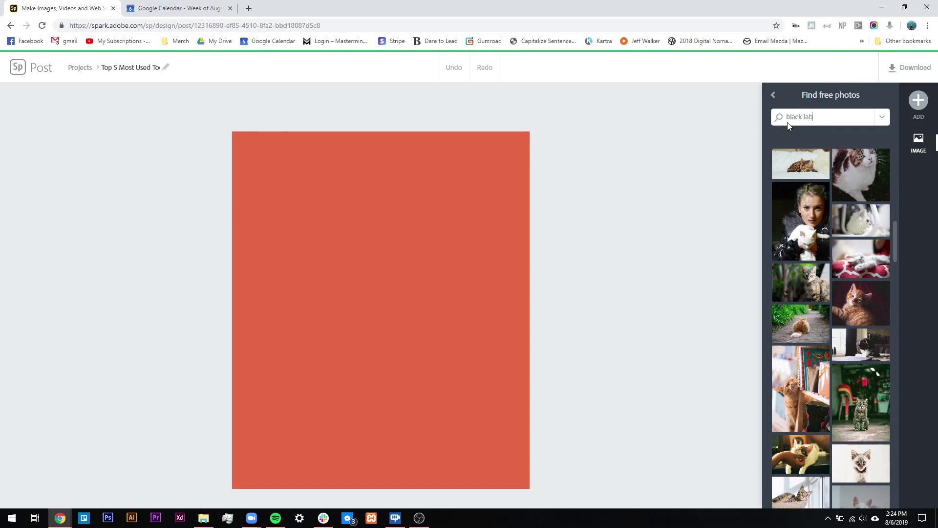
Step: Run the 'black lab' photo search and scroll through the results
key(Return)
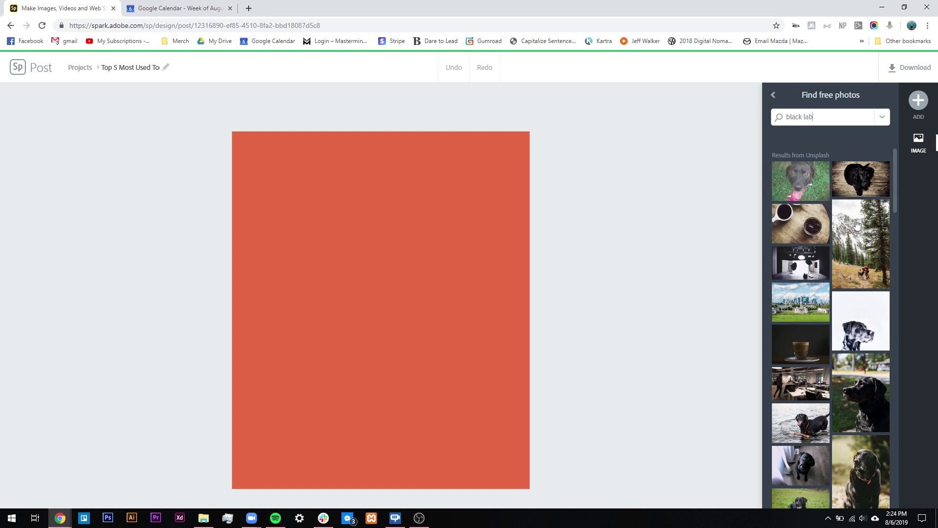
scroll(858, 469, down, 2)
scroll(858, 470, down, 3)
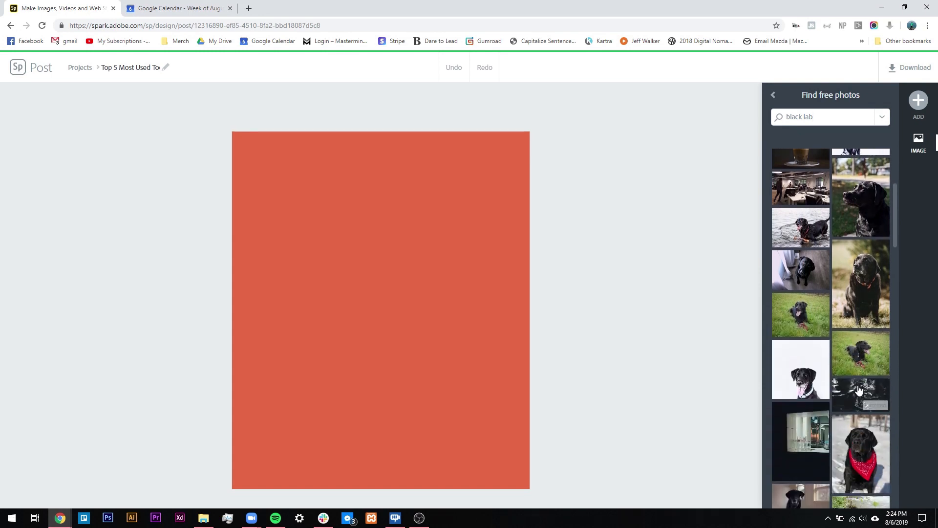
scroll(859, 389, up, 5)
Step: Replace the query with 'bird', browse those photos, then return to the Design panel
drag(834, 119, 755, 117)
text(bird)
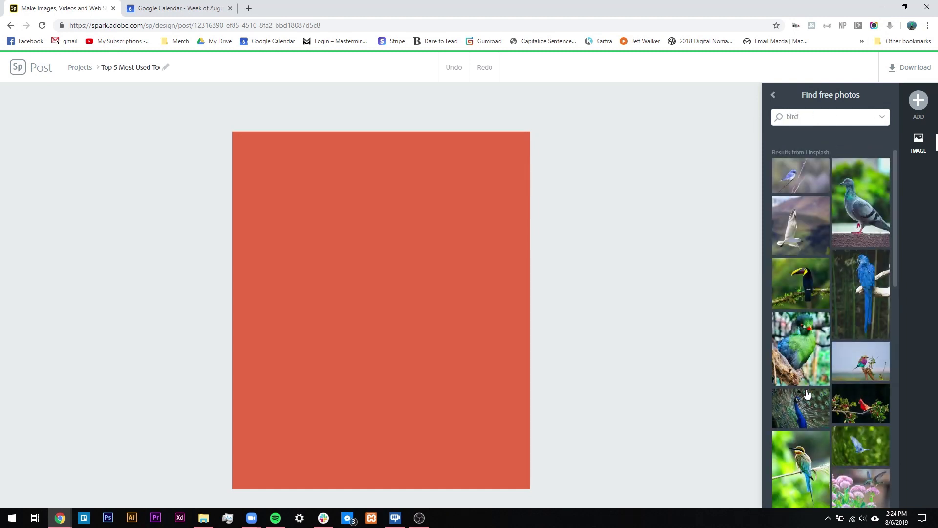
scroll(807, 394, down, 5)
scroll(824, 345, down, 5)
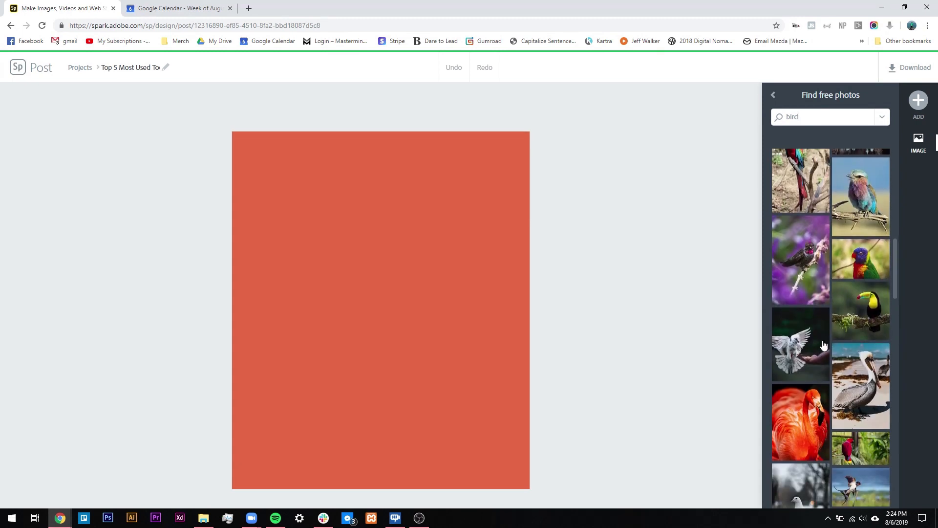
scroll(856, 370, up, 10)
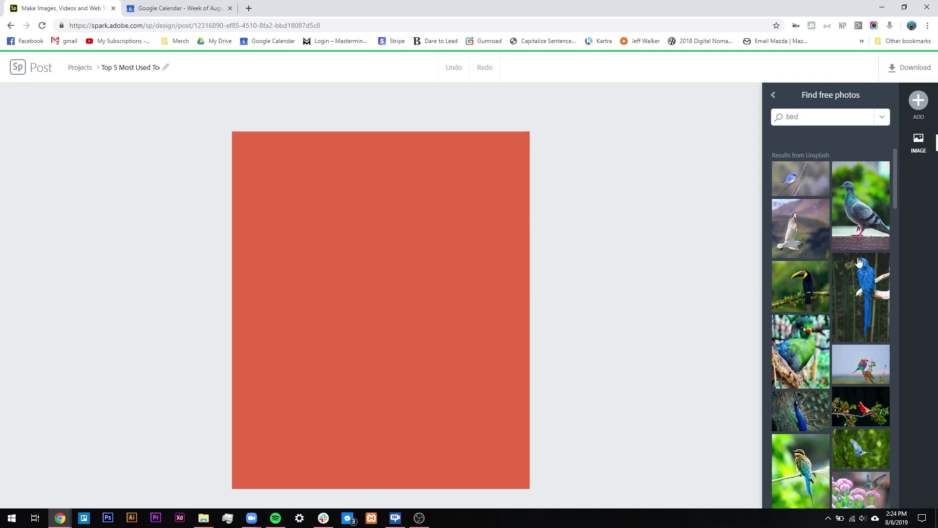
scroll(865, 371, down, 5)
scroll(855, 367, down, 6)
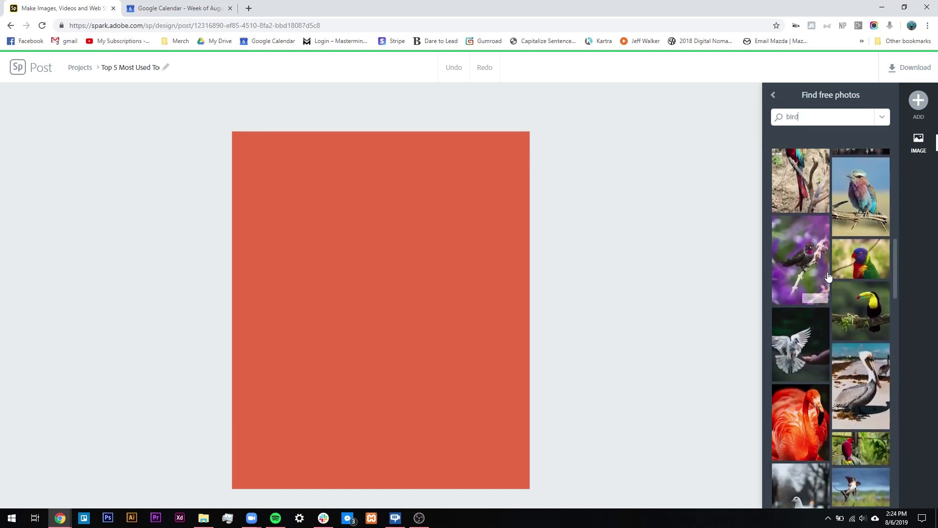
click(731, 137)
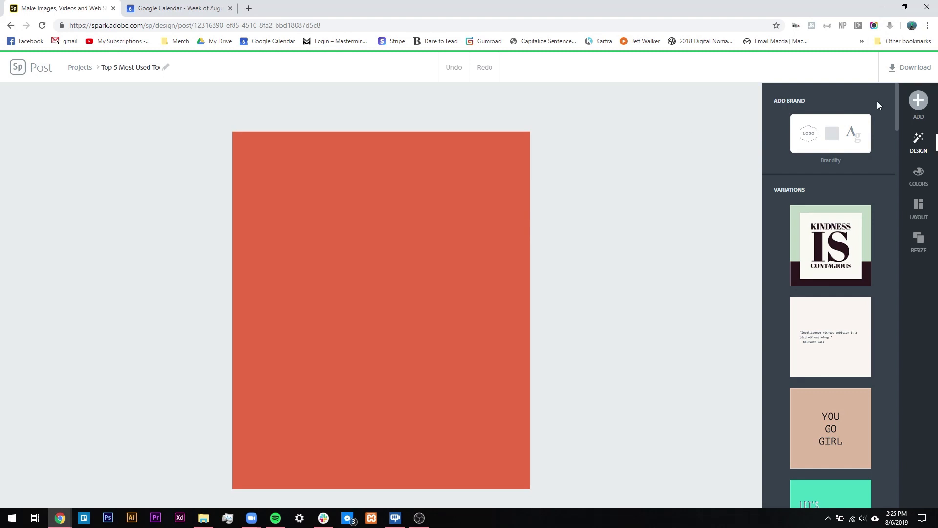
Step: Add a new text element, enter 'Sample' and place it on the canvas
click(918, 102)
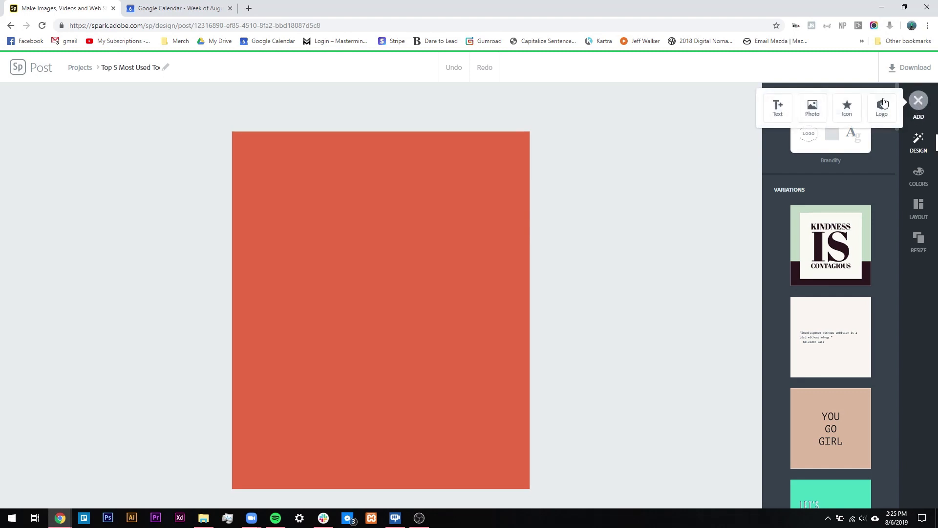
click(777, 106)
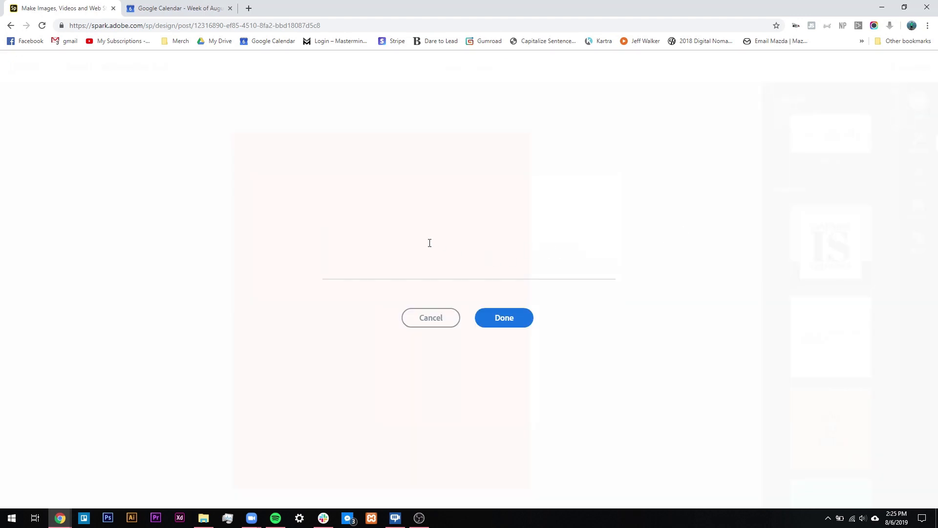
text(Sample)
key(Return)
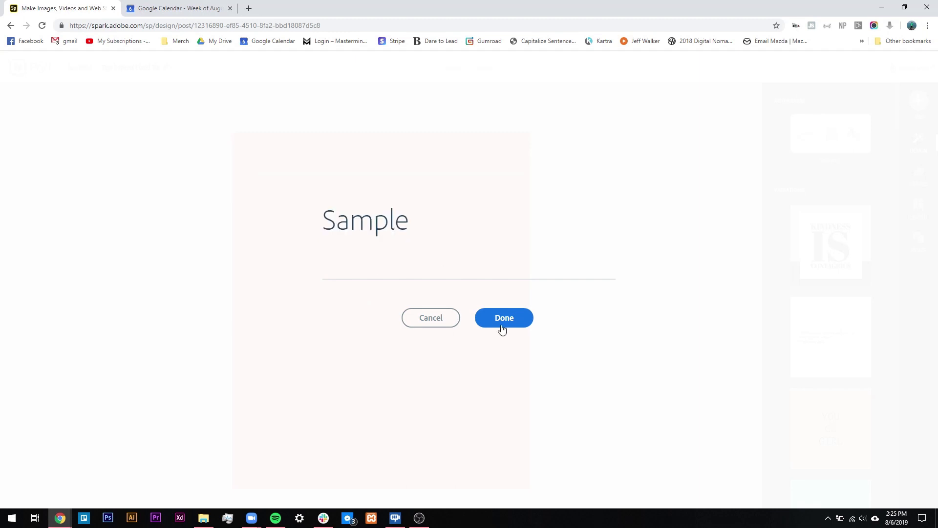
click(519, 320)
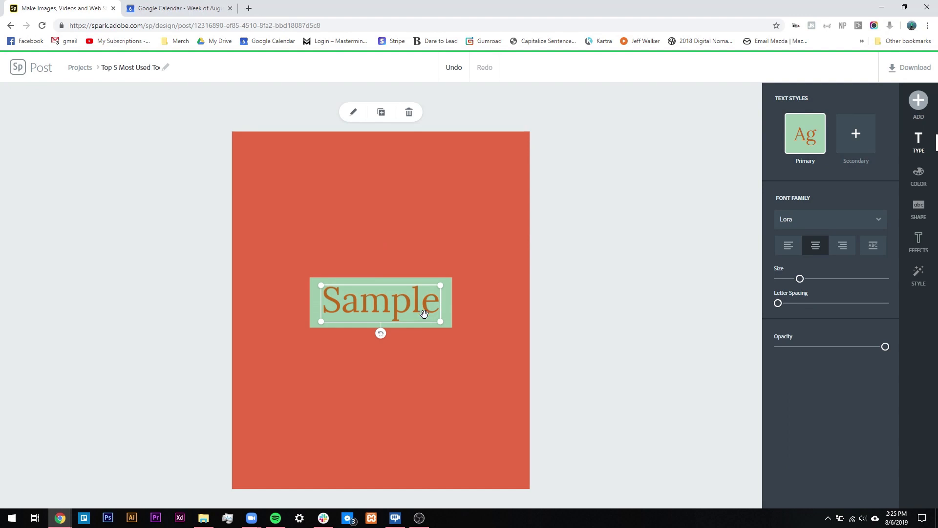
Step: Enlarge the Sample text box and drag it up to the canvas's top centre
drag(382, 300, 396, 274)
drag(454, 294, 516, 329)
drag(428, 280, 404, 204)
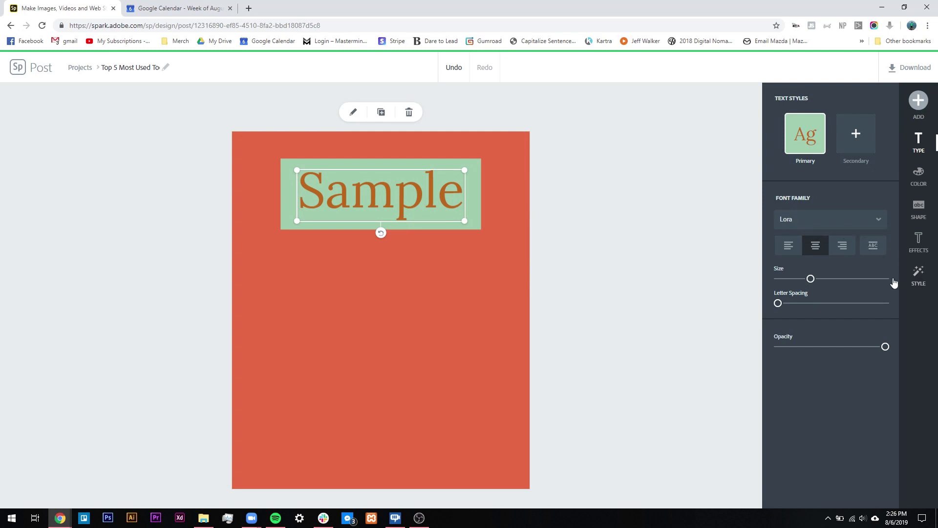
Step: Pick a Style suggestion giving SAMPLE tall green sans-serif capitals on a black block
click(919, 282)
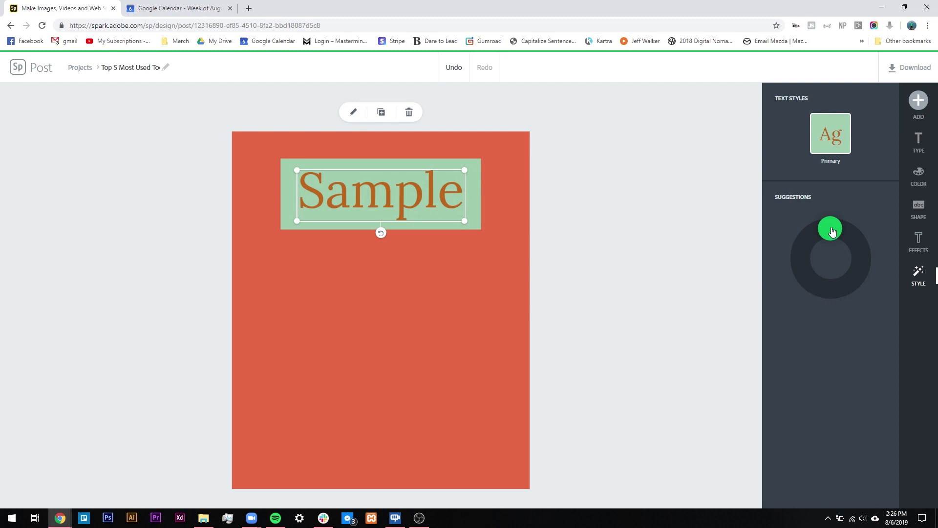
mouse_move(832, 231)
mouse_down()
mouse_move(858, 238)
mouse_move(867, 263)
mouse_move(844, 289)
mouse_move(799, 270)
mouse_move(805, 246)
mouse_move(835, 229)
mouse_move(858, 250)
mouse_move(858, 273)
mouse_move(834, 288)
mouse_move(810, 285)
mouse_move(800, 259)
mouse_move(831, 234)
mouse_move(848, 242)
mouse_move(856, 264)
mouse_move(847, 286)
mouse_move(810, 279)
mouse_move(801, 264)
mouse_move(804, 250)
mouse_move(830, 241)
mouse_move(844, 256)
mouse_move(846, 281)
mouse_move(818, 282)
mouse_move(805, 265)
mouse_up()
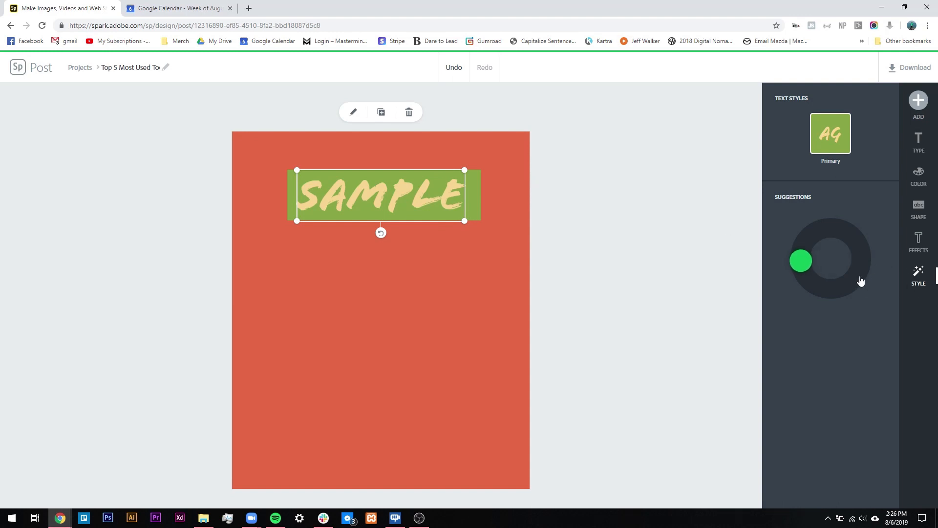
drag(802, 261, 813, 277)
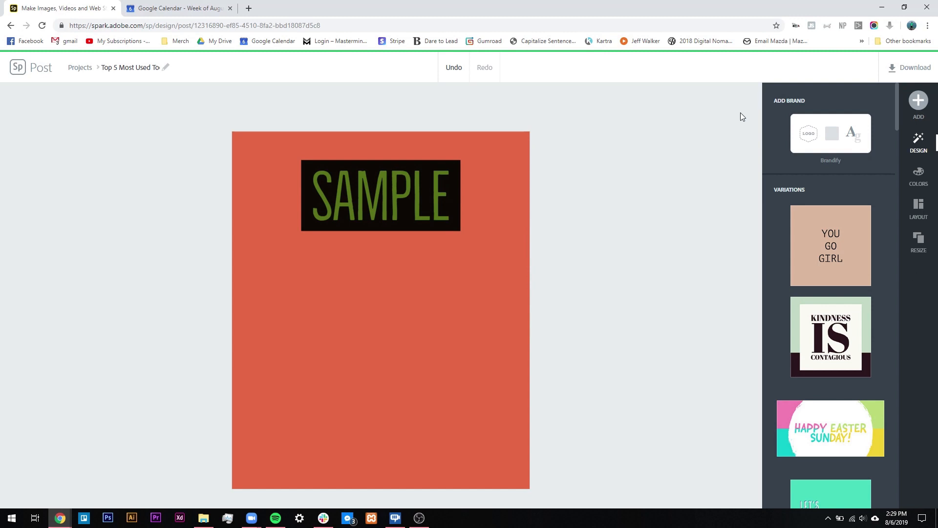
Step: Choose Icon from the + Add menu to open the Find an Icon search
click(917, 102)
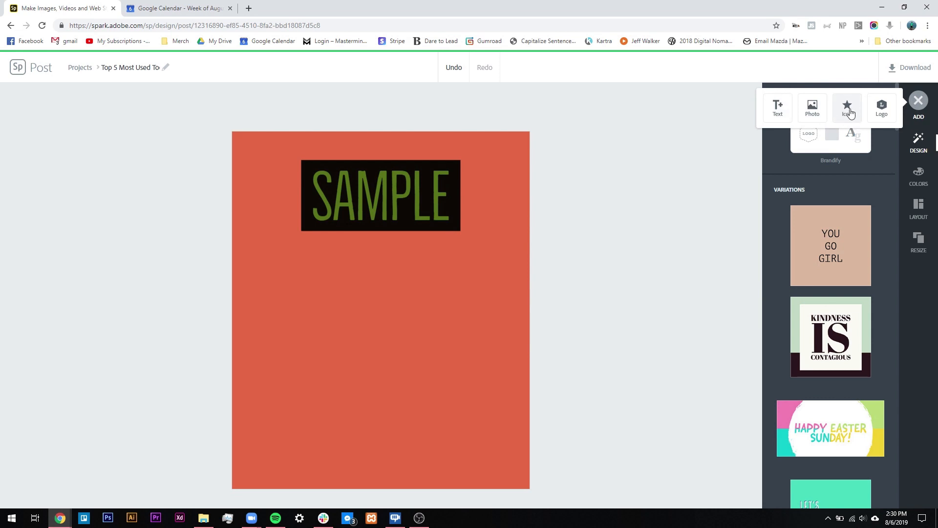
click(849, 110)
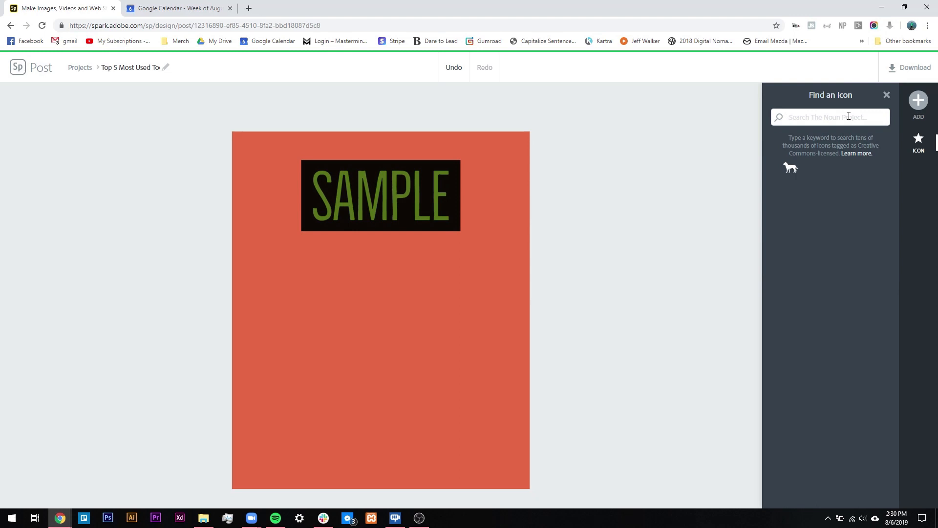
Step: Search the icon library for 'cat', then 'dog', scrolling through each set of results
text(cat)
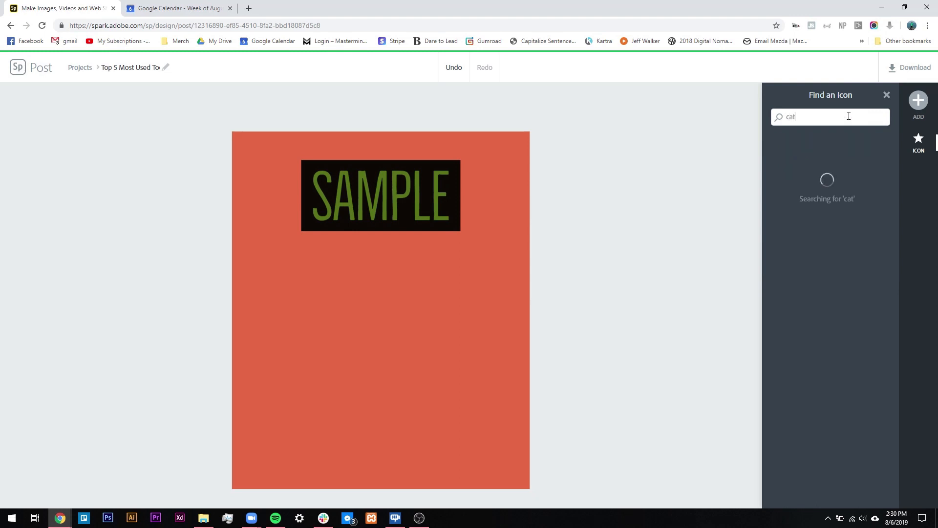
scroll(855, 198, down, 10)
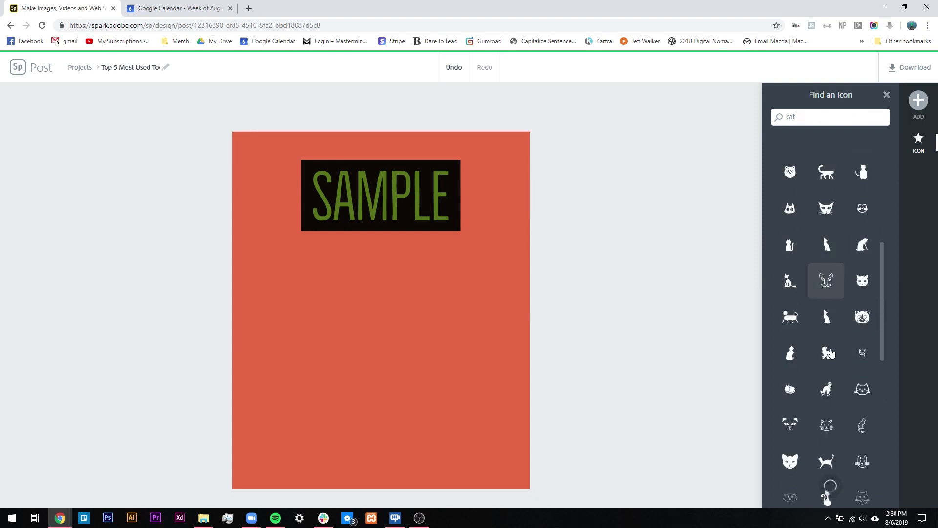
scroll(824, 429, down, 10)
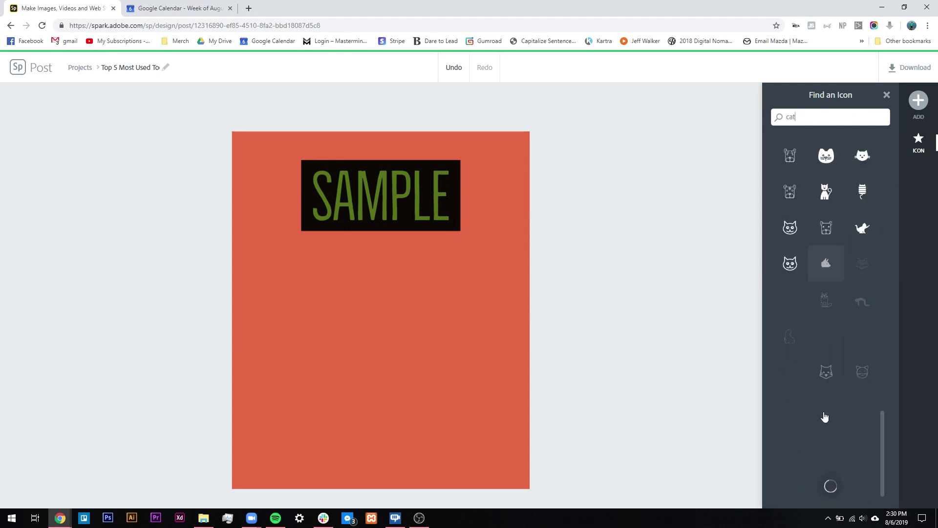
drag(830, 121, 770, 114)
text(d)
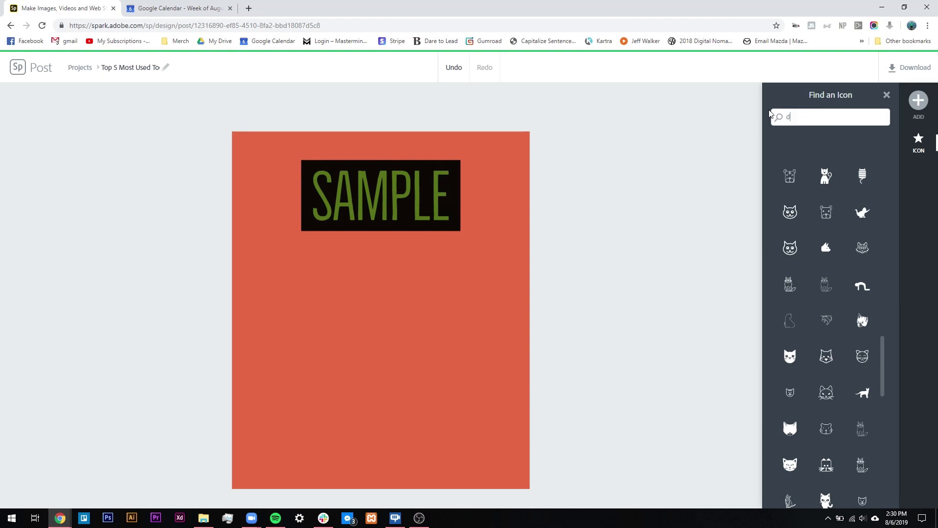
text(og)
scroll(852, 275, down, 1)
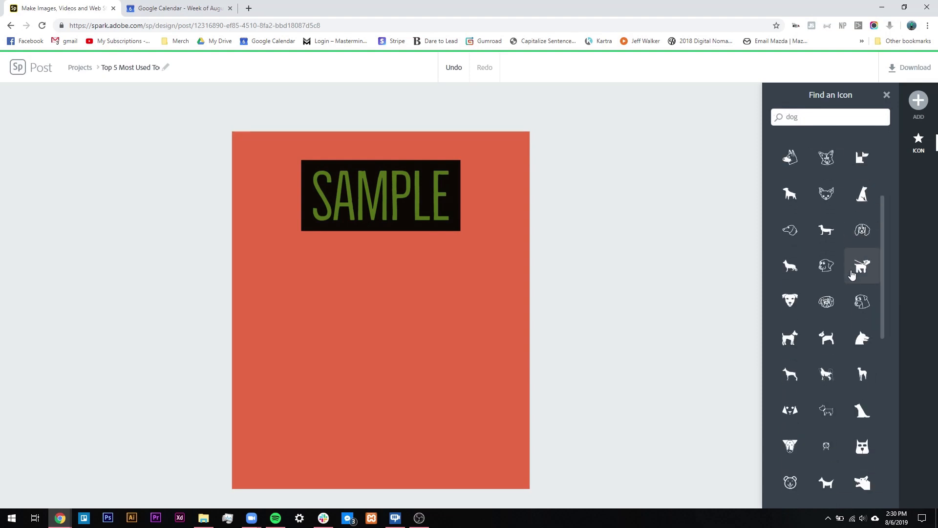
scroll(852, 275, down, 6)
scroll(821, 313, down, 5)
scroll(816, 352, down, 3)
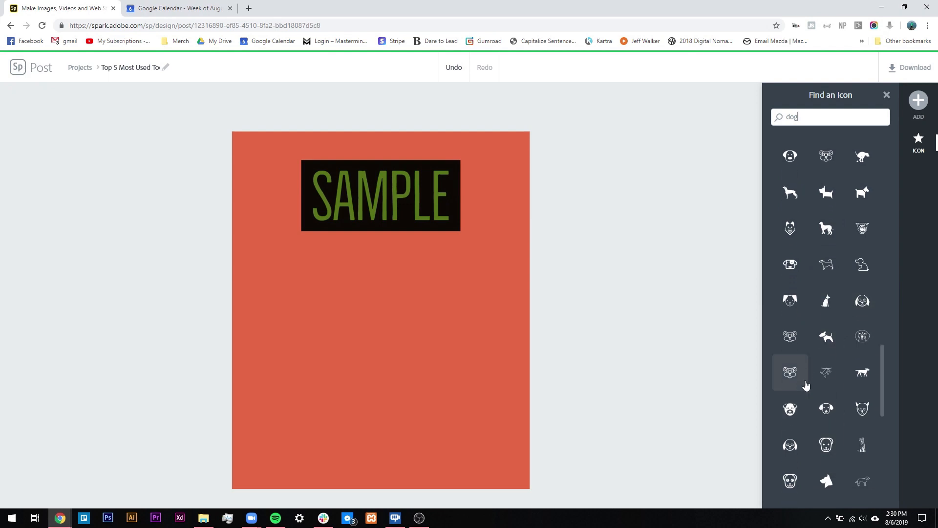
scroll(821, 268, up, 1)
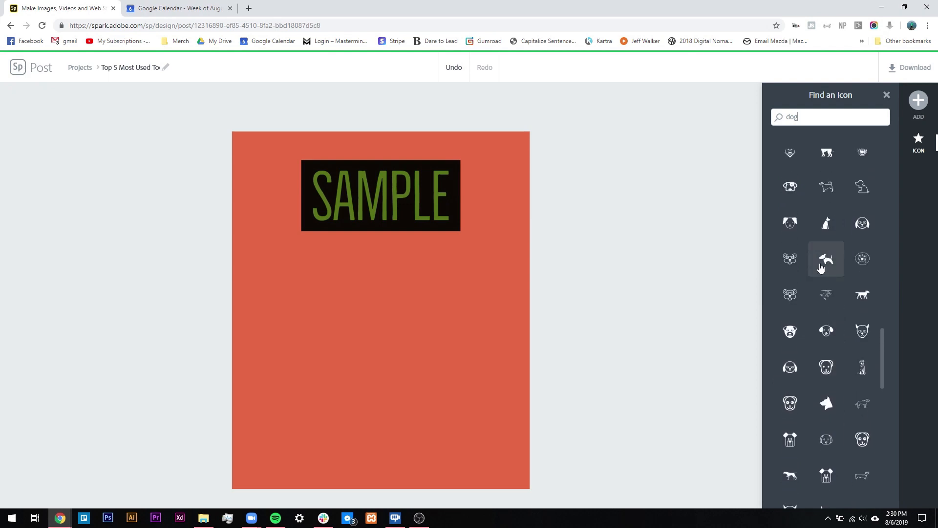
scroll(831, 411, down, 5)
scroll(836, 453, down, 8)
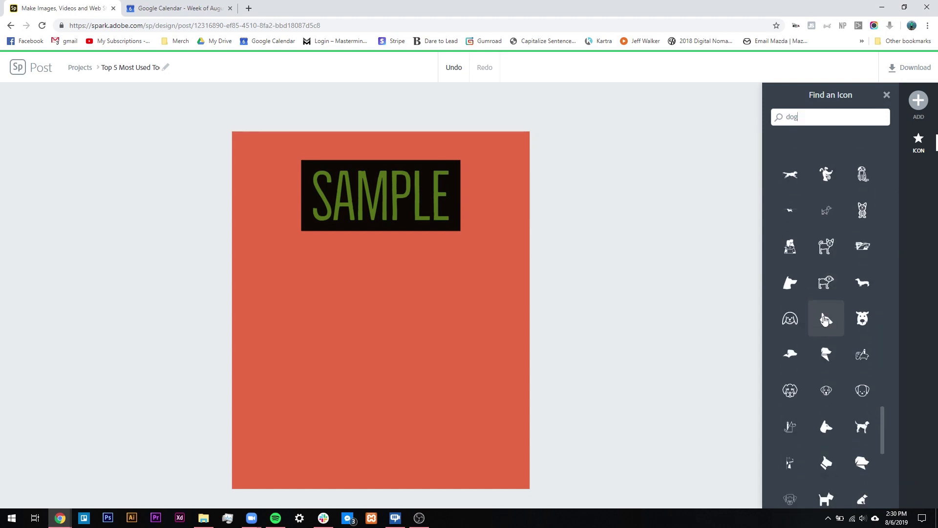
scroll(815, 337, down, 7)
scroll(821, 348, down, 10)
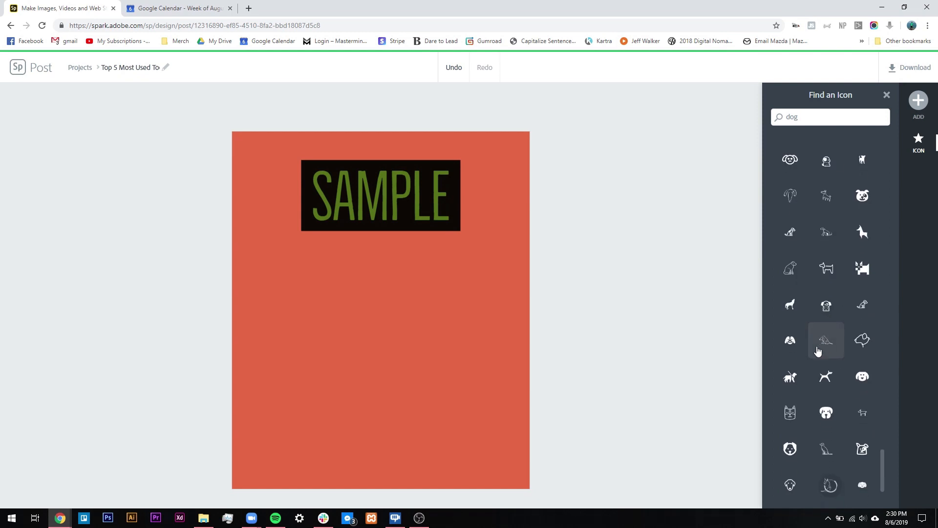
scroll(831, 352, down, 1)
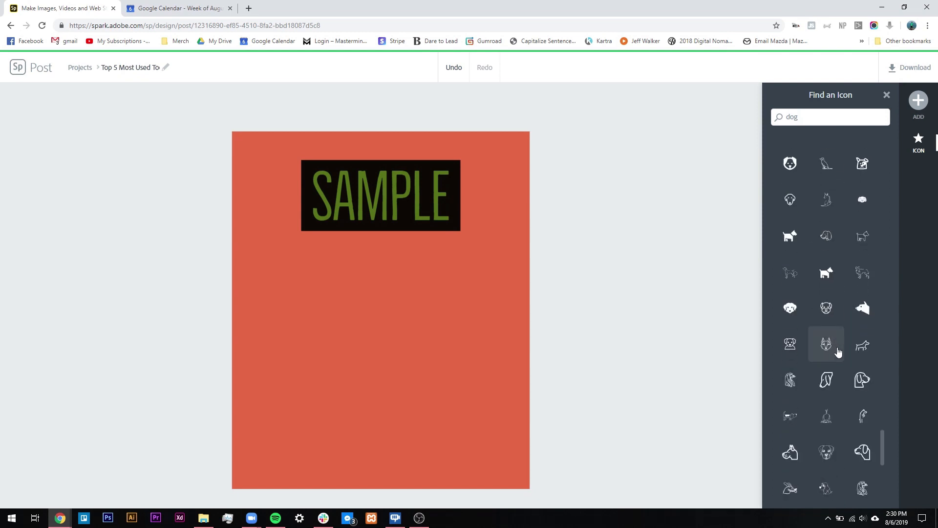
scroll(826, 303, up, 15)
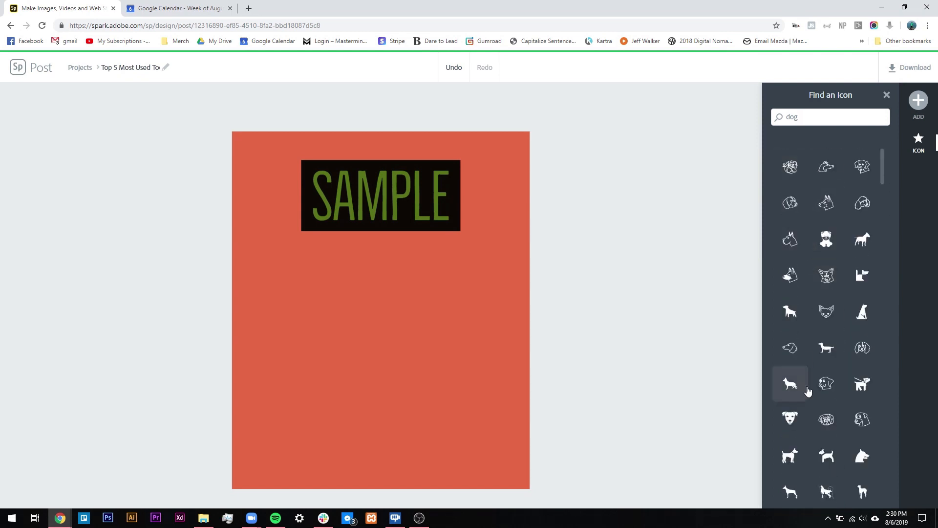
Step: Search icons for 'bird' and add the plump bird icon to the canvas
drag(819, 120, 779, 122)
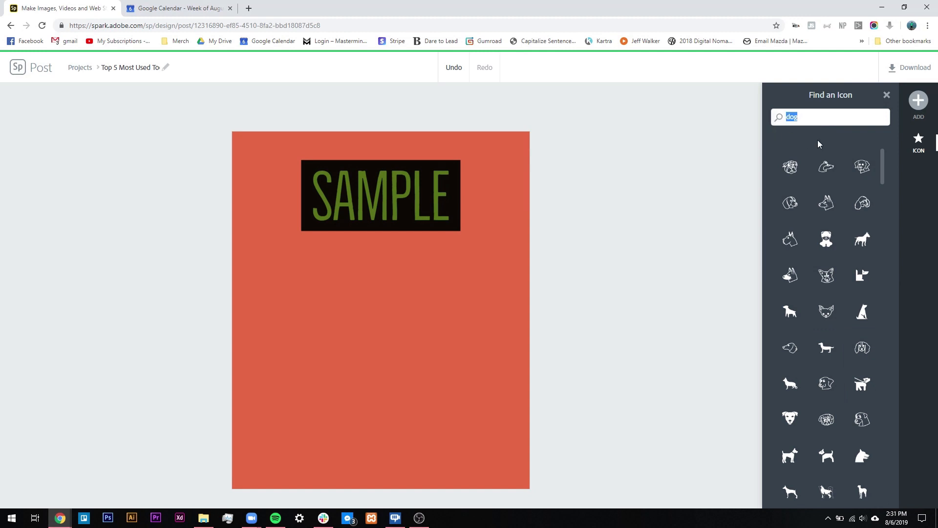
text(bird)
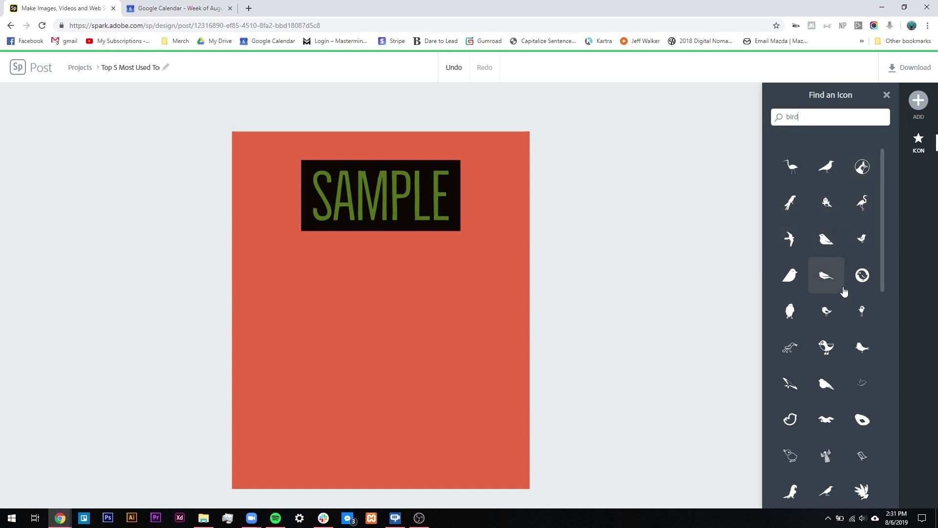
scroll(826, 303, down, 6)
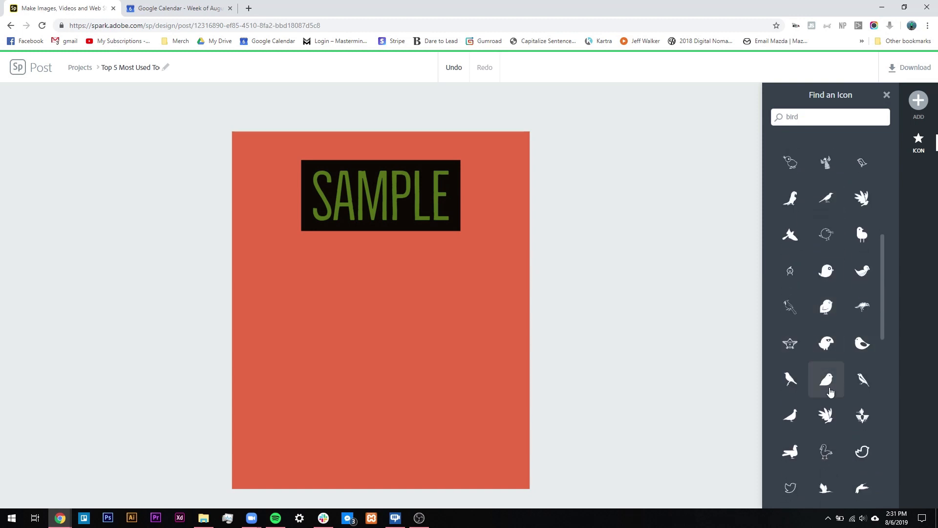
scroll(831, 372, down, 10)
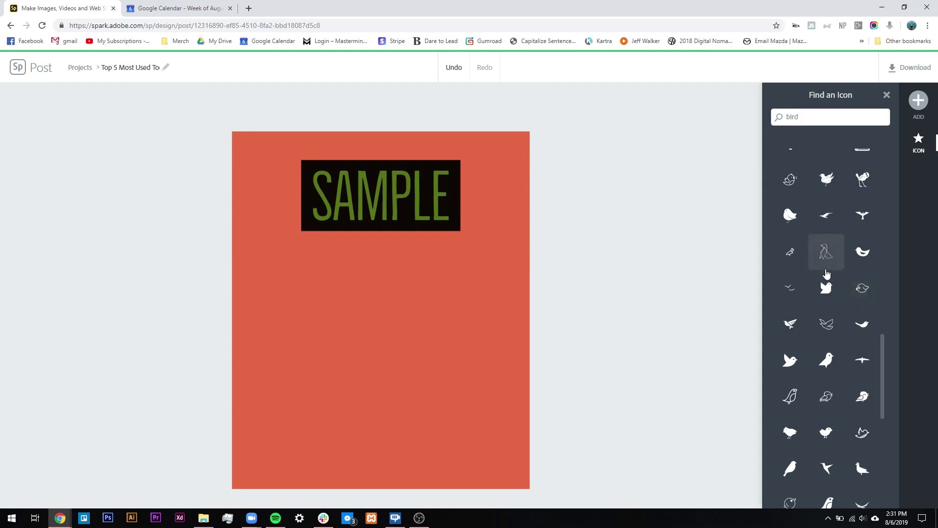
click(798, 222)
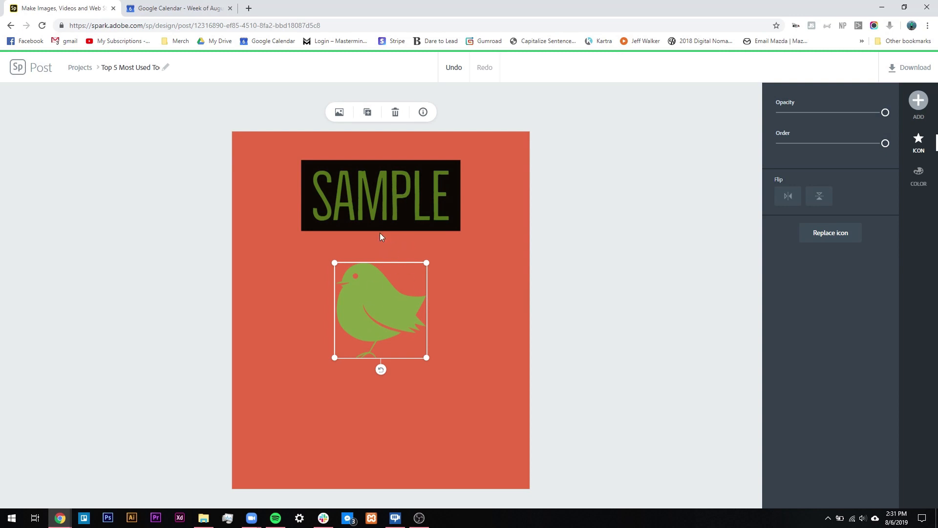
Step: Nudge the green bird icon slightly up and left, centring it beneath SAMPLE
mouse_move(378, 313)
mouse_down()
mouse_move(303, 278)
mouse_move(434, 308)
mouse_move(374, 308)
mouse_up()
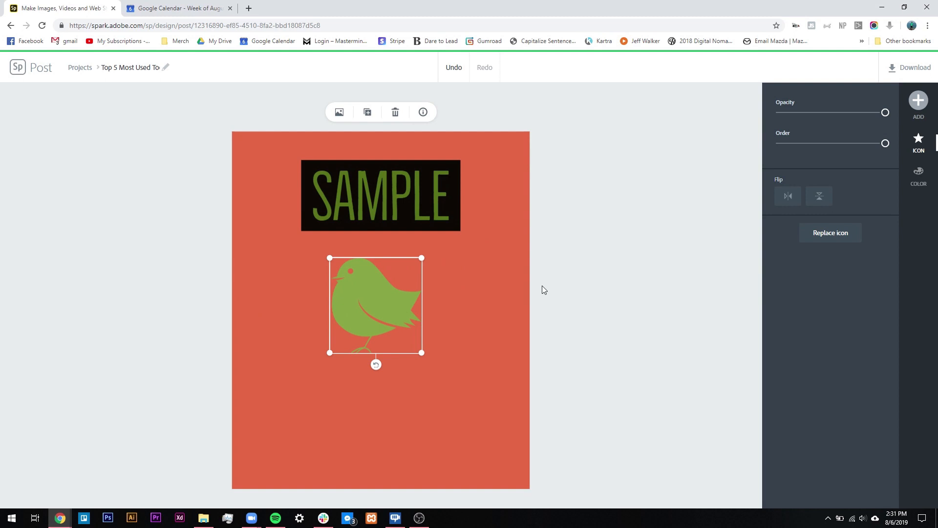